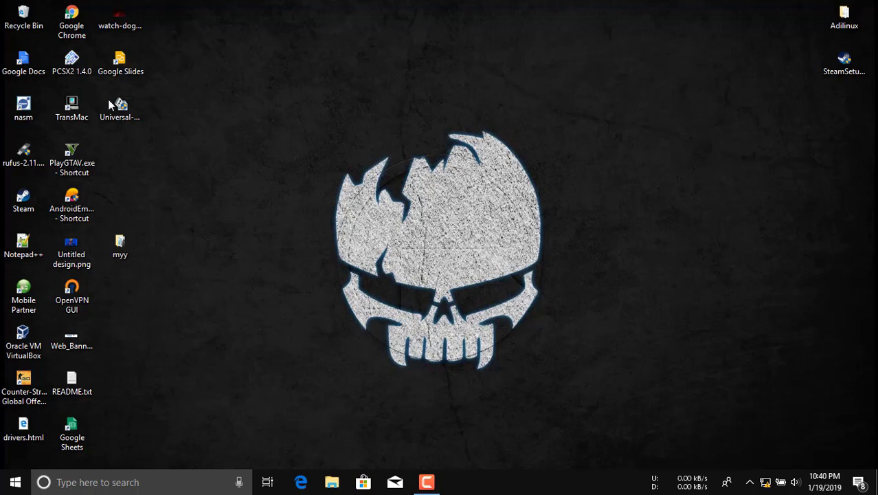
Step: Start Universal USB Installer from the desktop and accept its license agreement
left_click(109, 103)
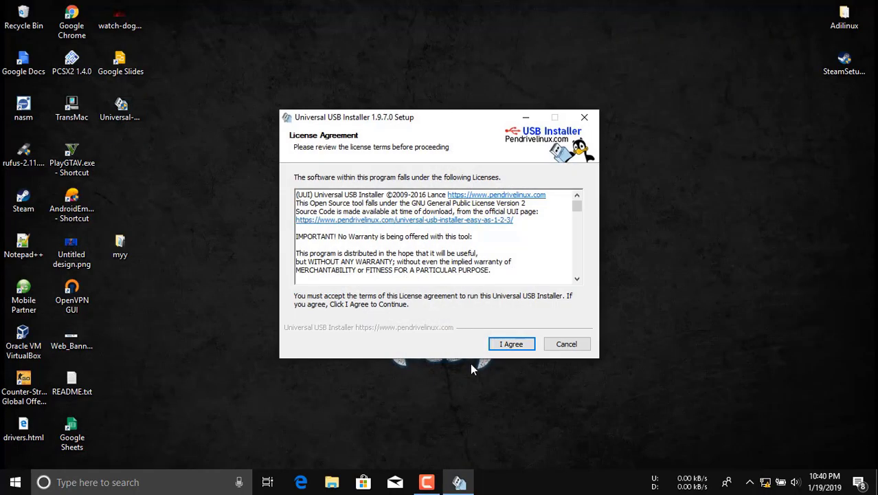
left_click(520, 344)
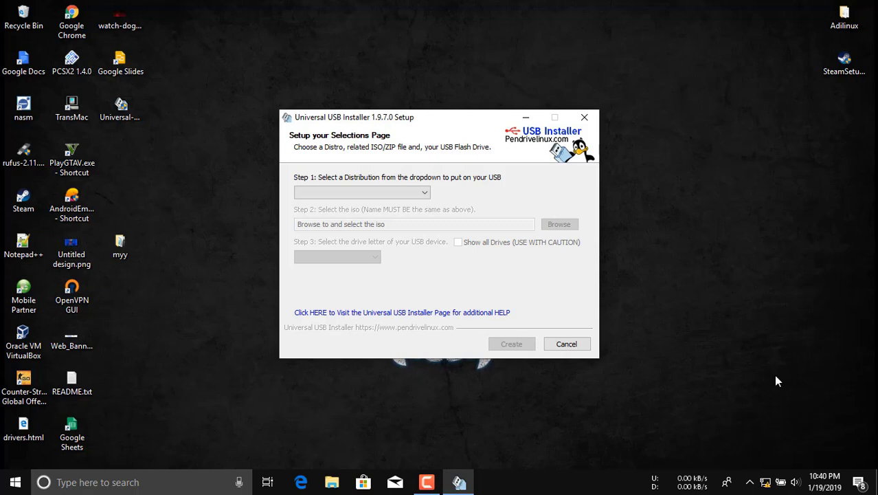
Step: Choose Kali Linux as the distribution to put on the USB drive
left_click(412, 193)
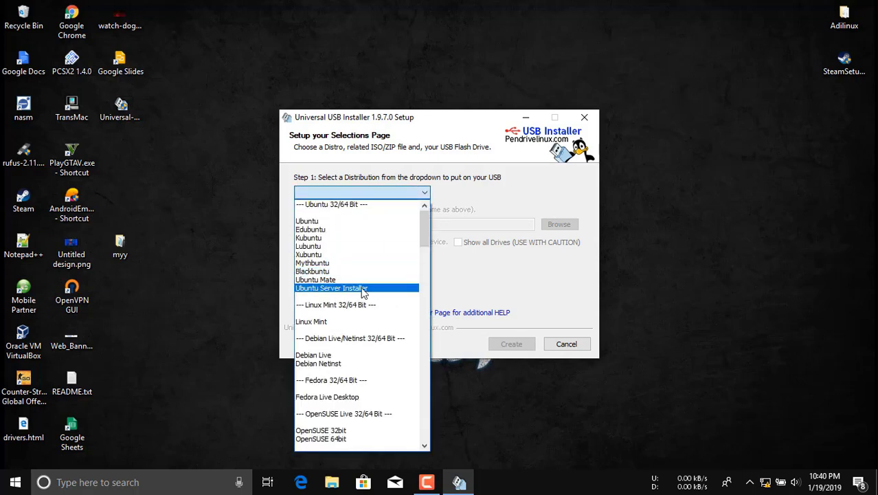
key("p")
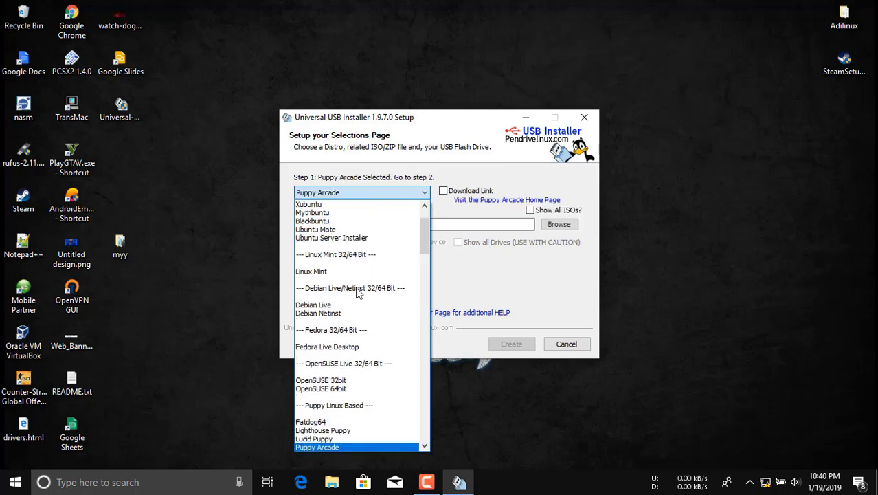
key("Down")
key("Down")
key("Down")
key("Down")
key("Down")
key("Down")
key("Down")
key("Down")
key("Down")
key("Down")
key("Down")
key("Down")
key("Down")
key("Down")
key("Down")
key("Down")
key("Down")
key("Down")
key("Down")
key("Down")
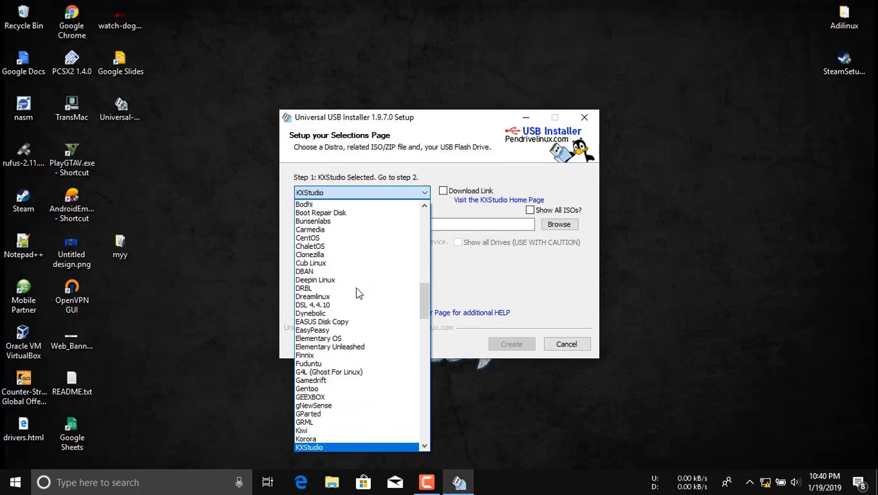
key("Down")
key("Down")
key("Down")
key("Down")
key("Down")
key("Down")
key("Down")
key("Down")
key("Down")
key("Down")
key("Down")
key("Down")
key("Return")
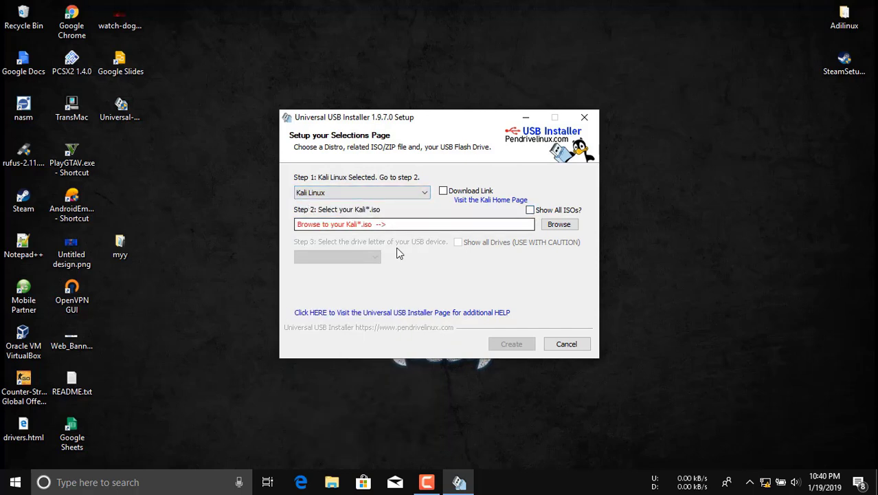
Step: Load kali-linux-2018.4-amd64.iso from the data (D:) drive as the source image
left_click(567, 226)
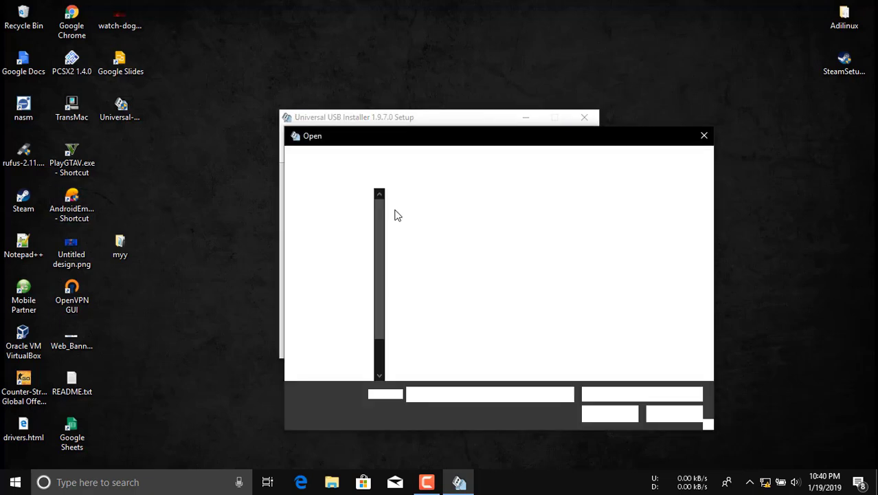
scroll(376, 306, "down", 2)
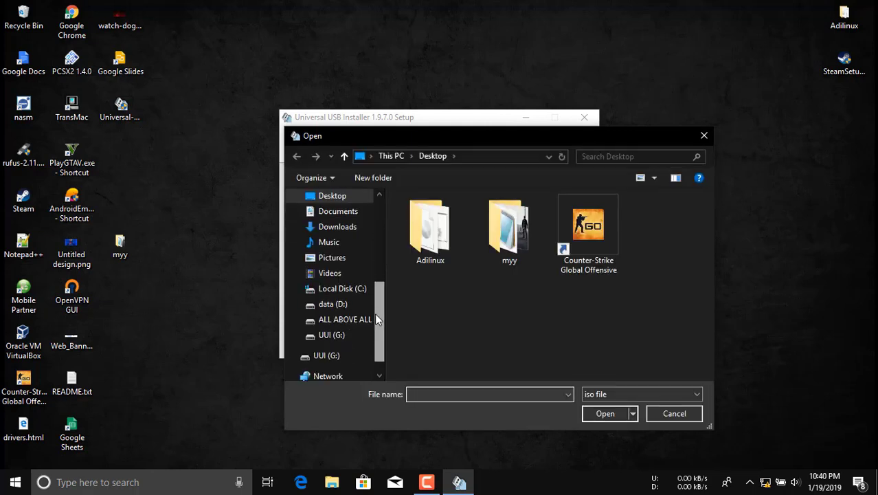
left_click(340, 290)
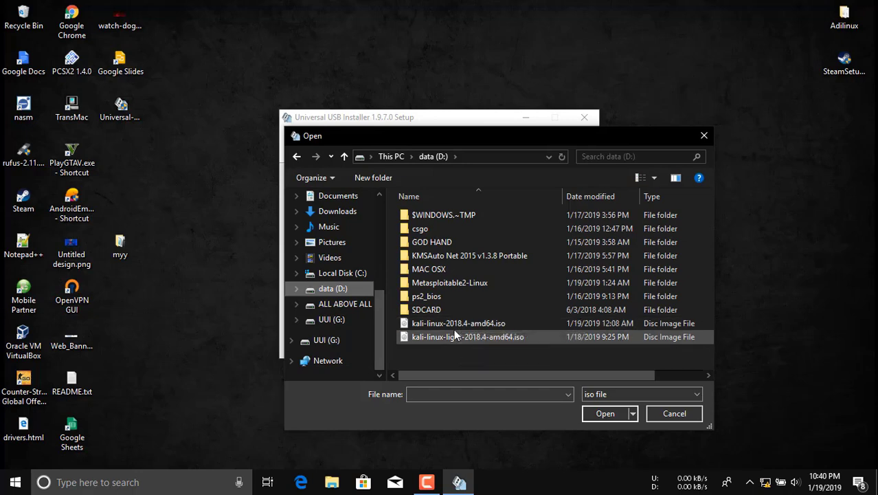
left_click(459, 323)
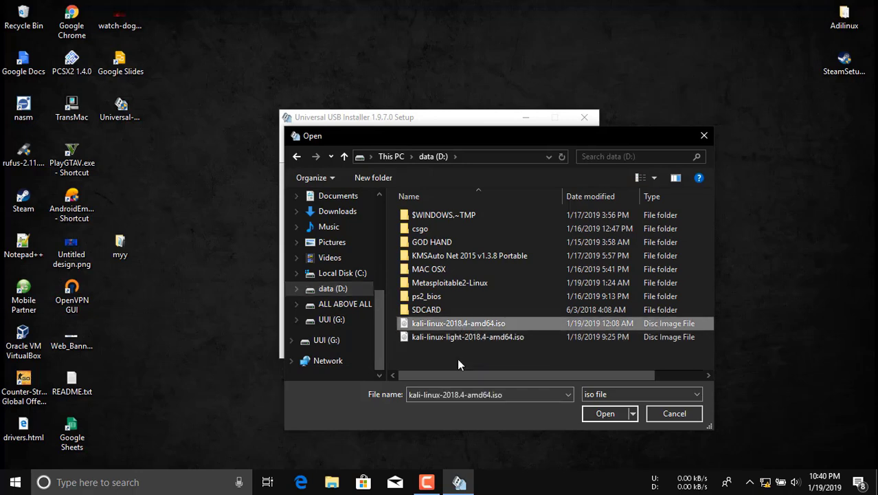
left_click(605, 412)
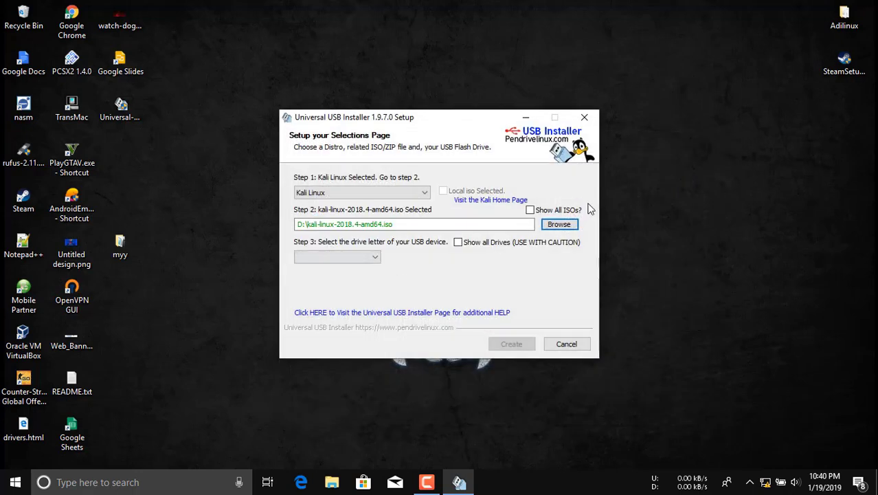
Step: Show all drives and select G:\UUI 7GB as the target USB device
left_click(354, 260)
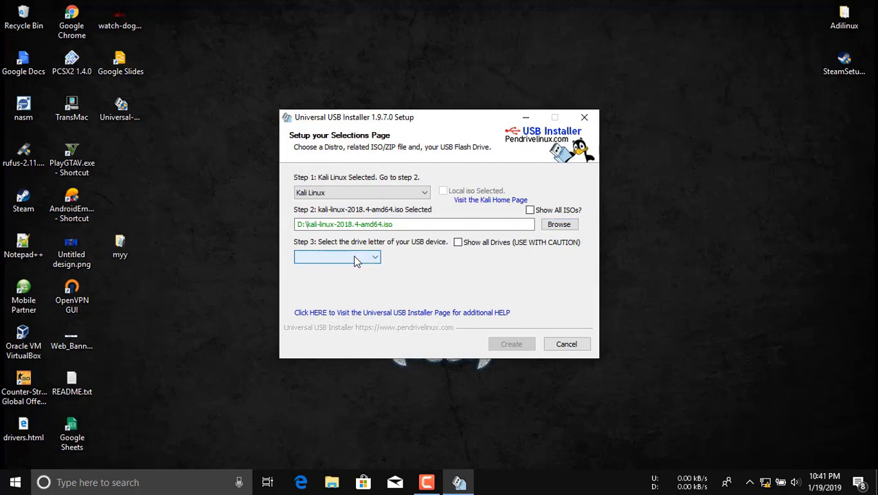
left_click(334, 484)
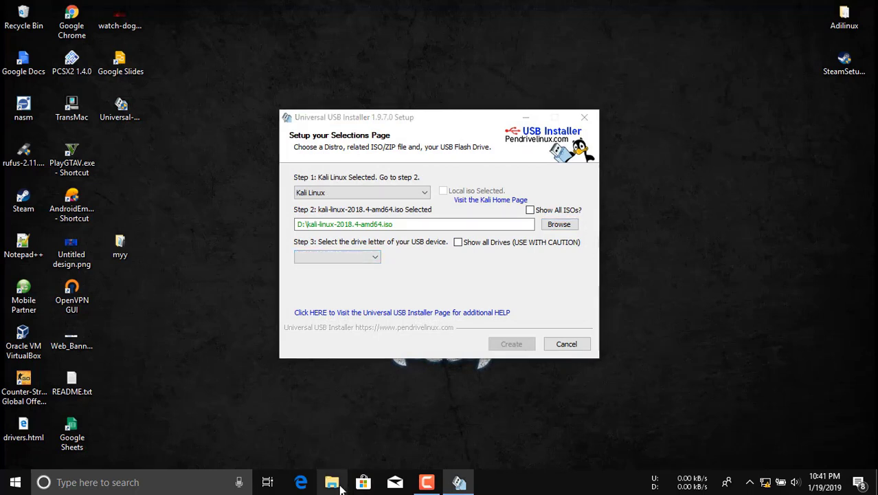
left_click(457, 242)
left_click(368, 259)
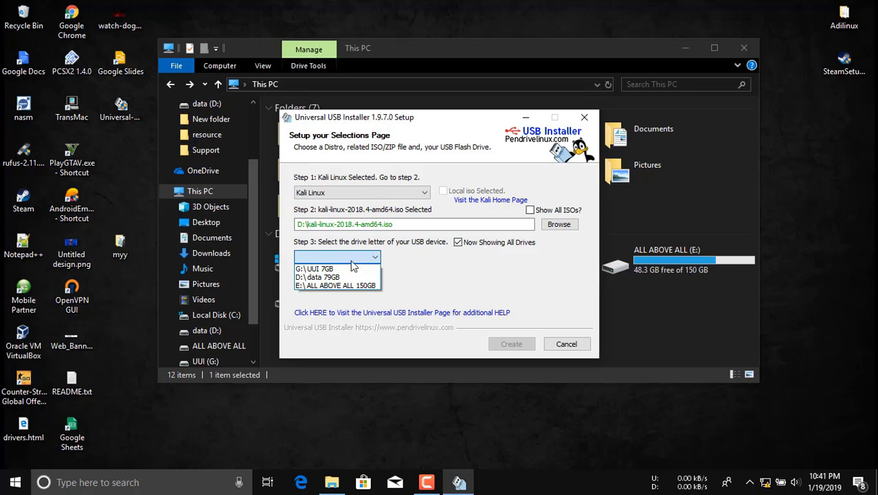
left_click(345, 271)
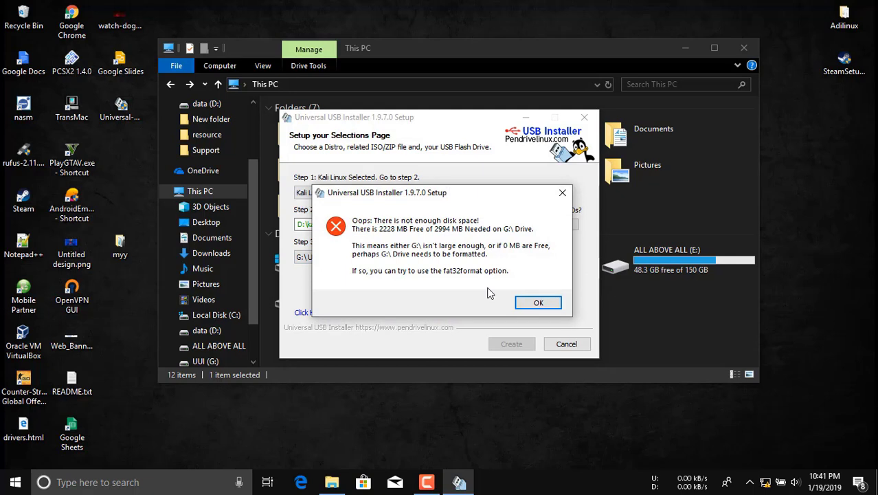
left_click(536, 304)
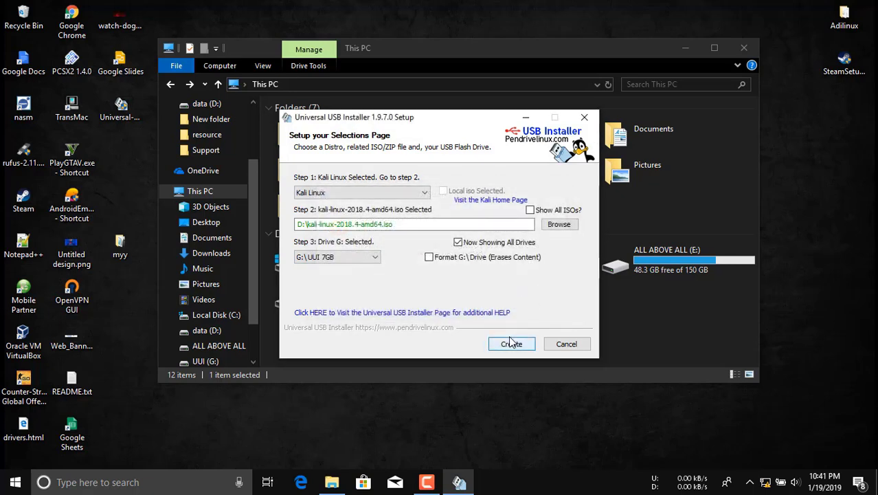
Step: Create the Kali Linux USB with the G: drive formatted as Fat32, and close the installer once it completes
left_click(436, 259)
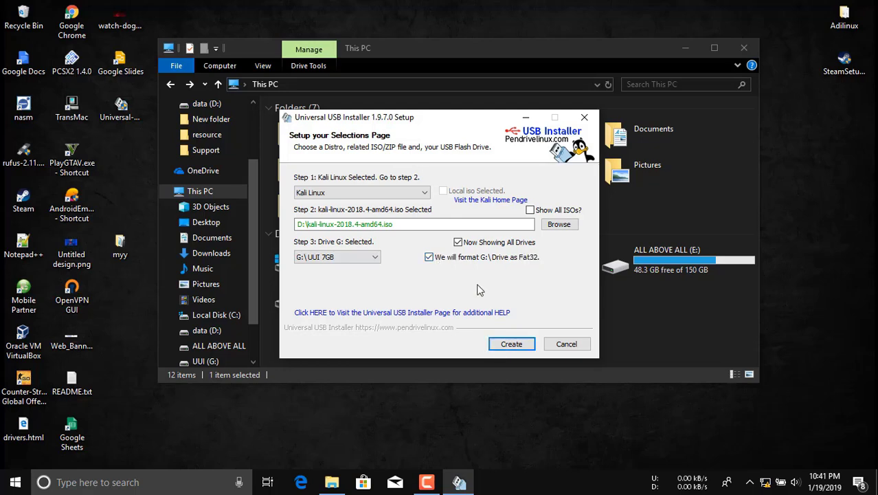
left_click(507, 344)
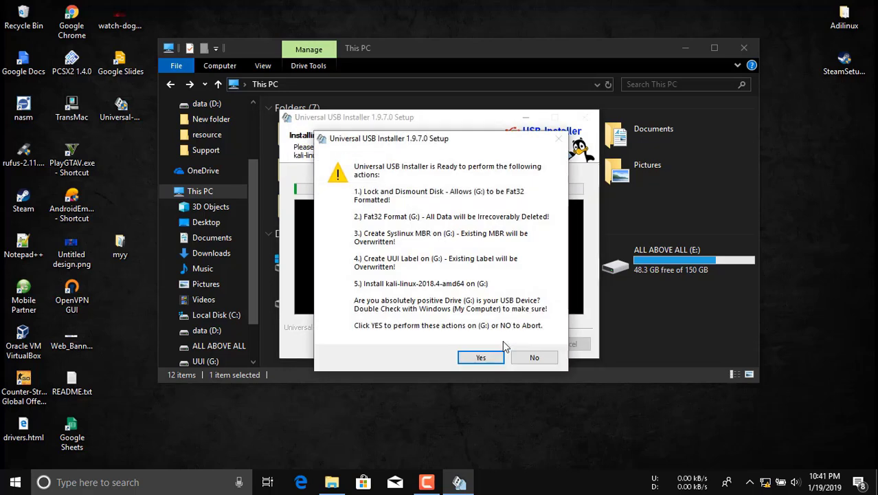
left_click(482, 357)
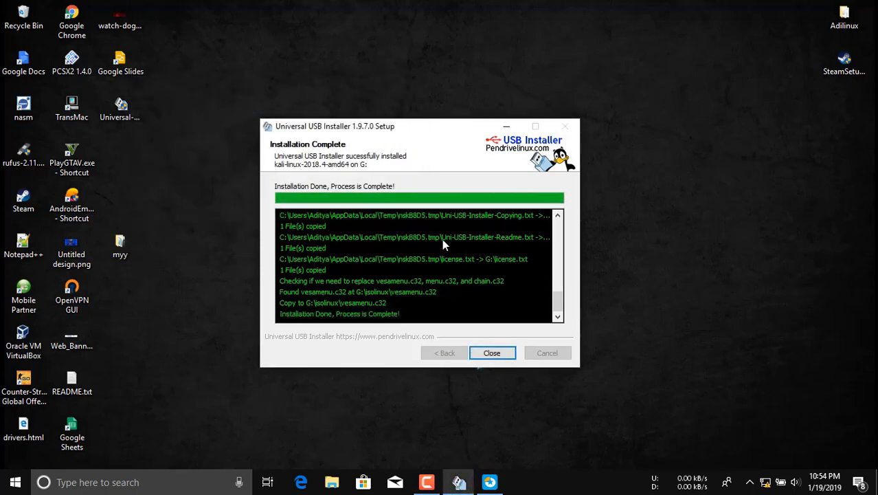
left_click(492, 353)
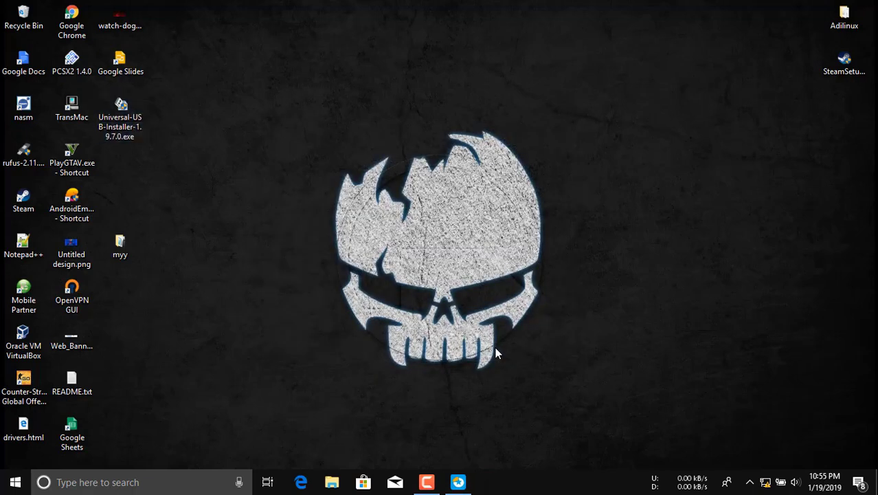
Step: Switch to EaseUS Partition Master and shrink the G: UUI partition to about 3241 MB, leaving about 4270 MB unallocated after it
left_click(456, 483)
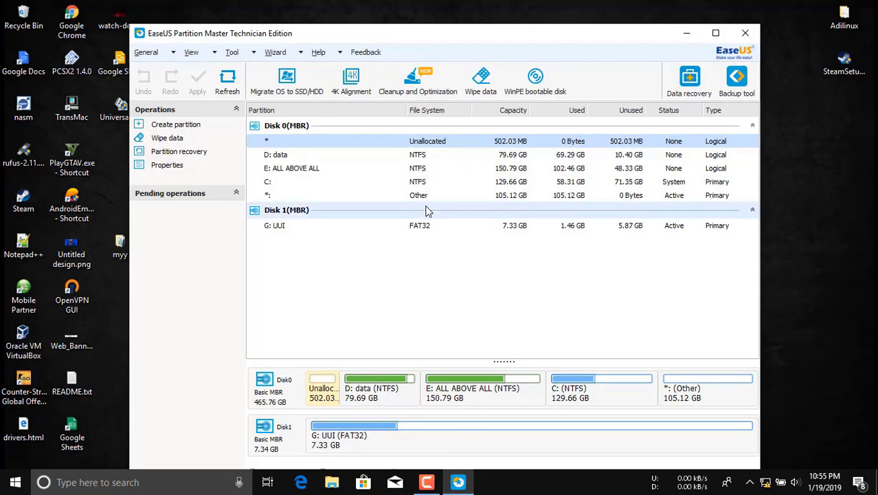
left_click(417, 225)
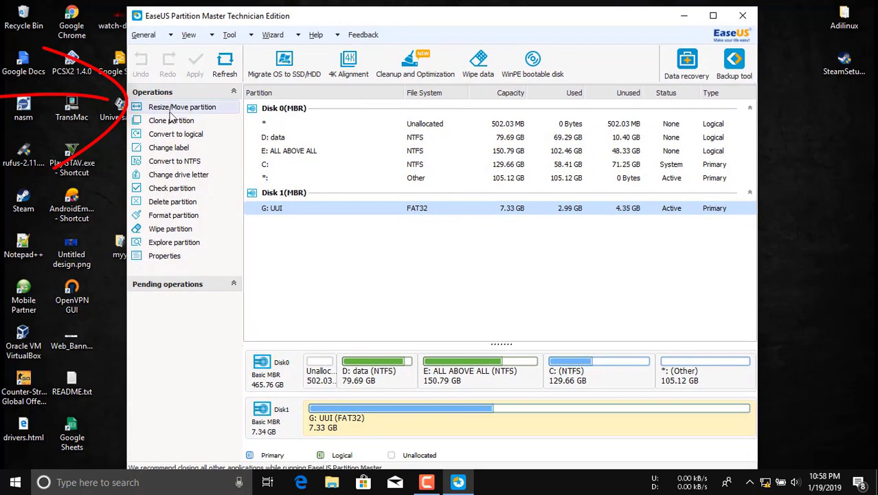
left_click(180, 108)
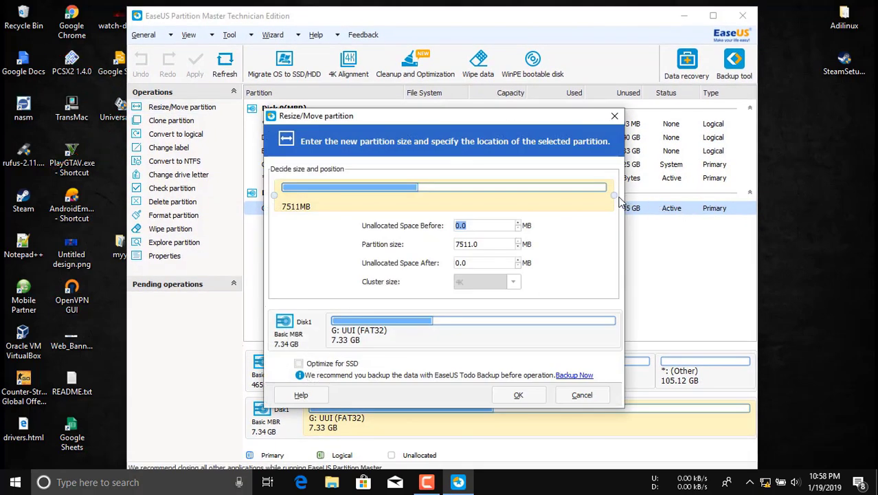
left_click_drag(616, 197, 365, 198)
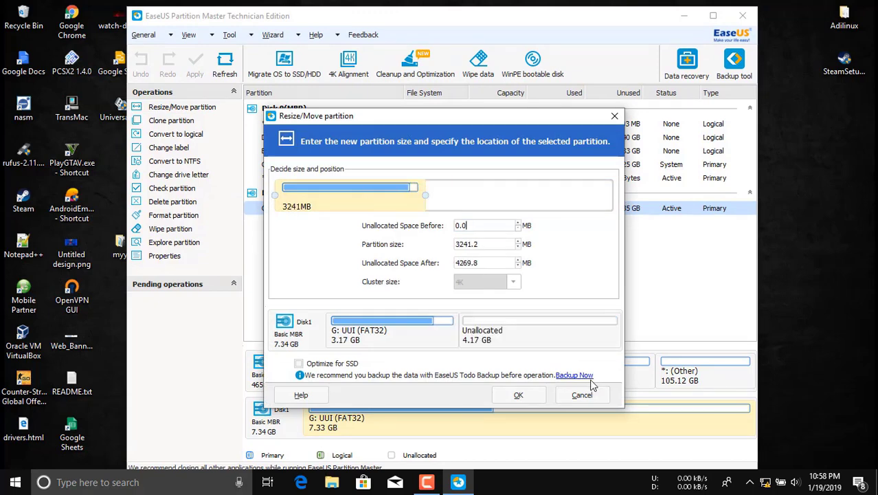
left_click(530, 395)
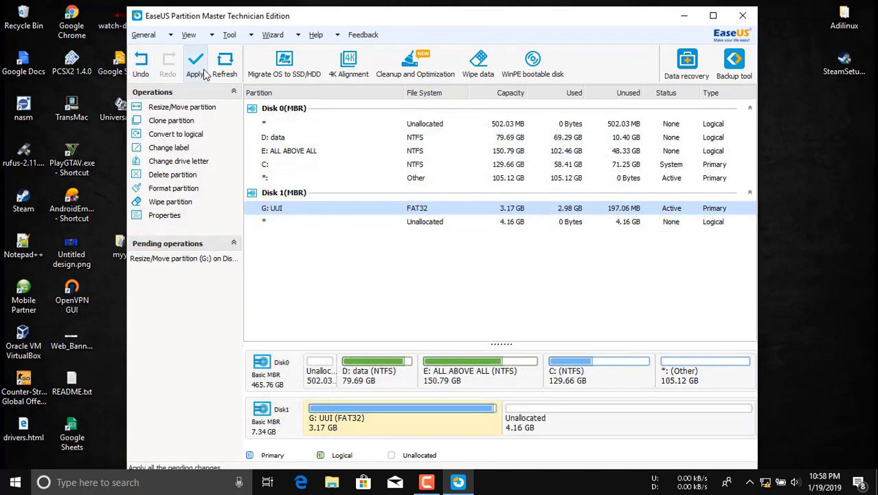
Step: Apply the pending resize of the G: partition and close EaseUS Partition Master once it finishes
left_click(204, 72)
left_click(396, 294)
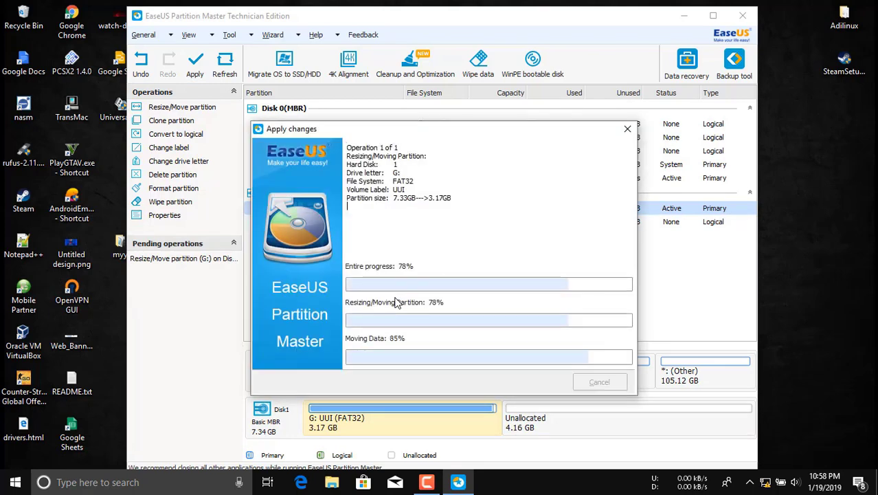
mouse_move(426, 482)
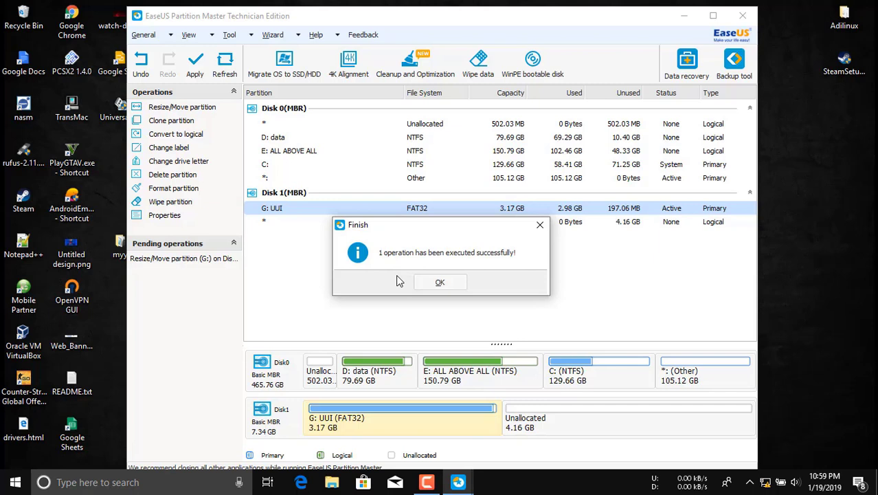
left_click(429, 279)
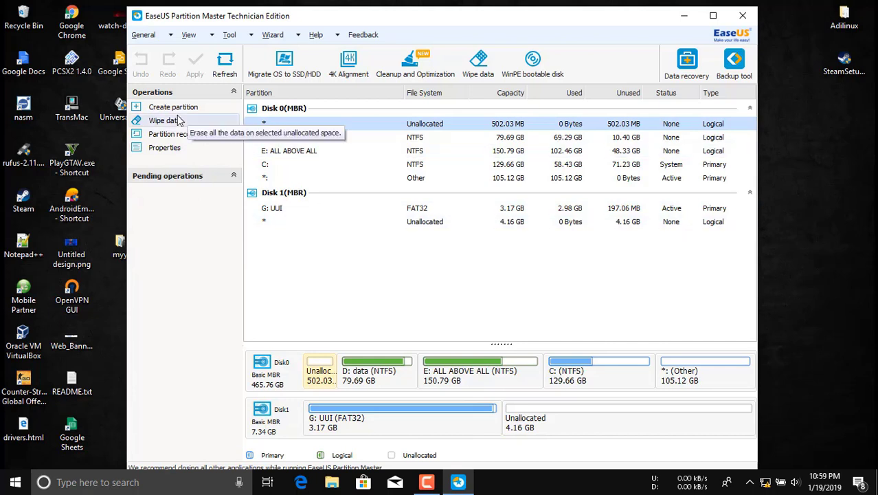
left_click(741, 17)
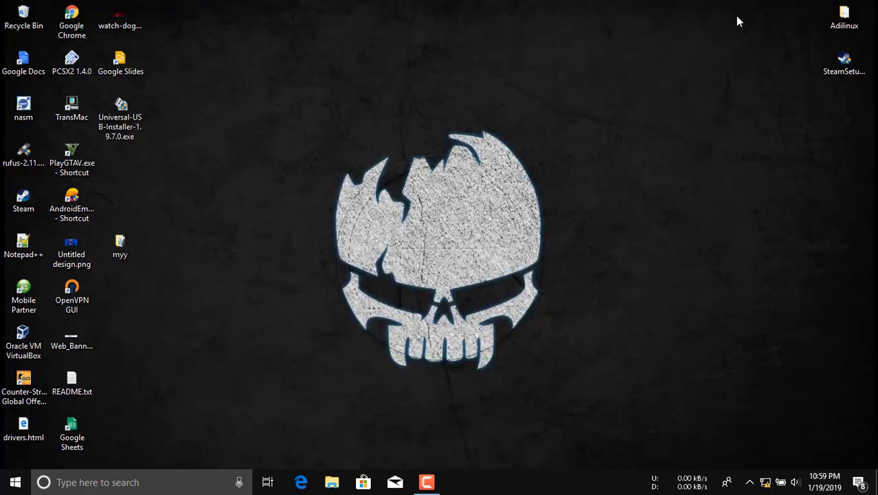
left_click(426, 482)
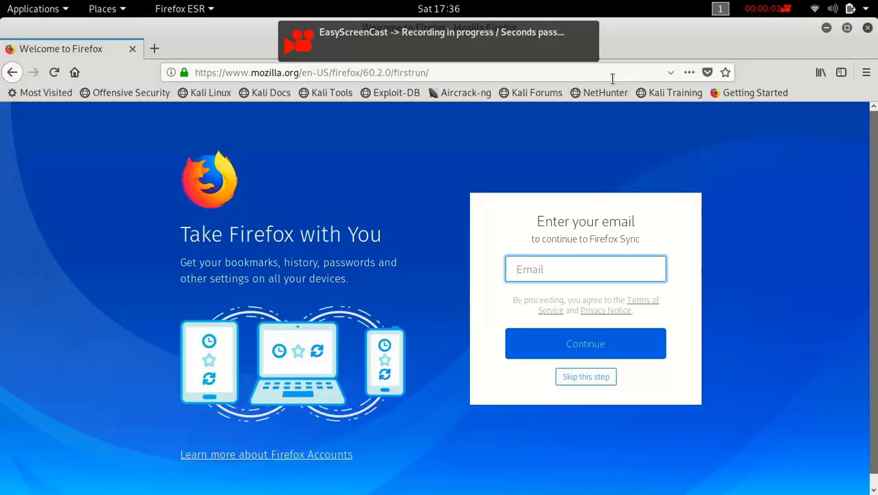
left_click(612, 78)
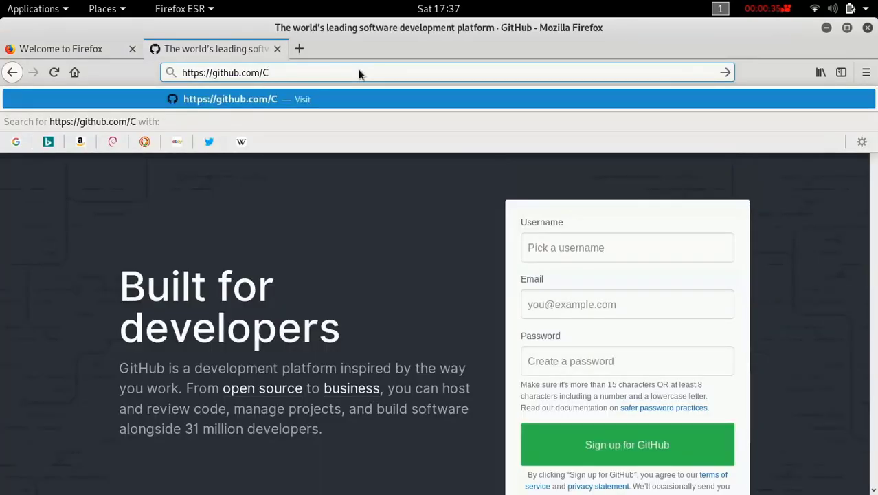
type("rea")
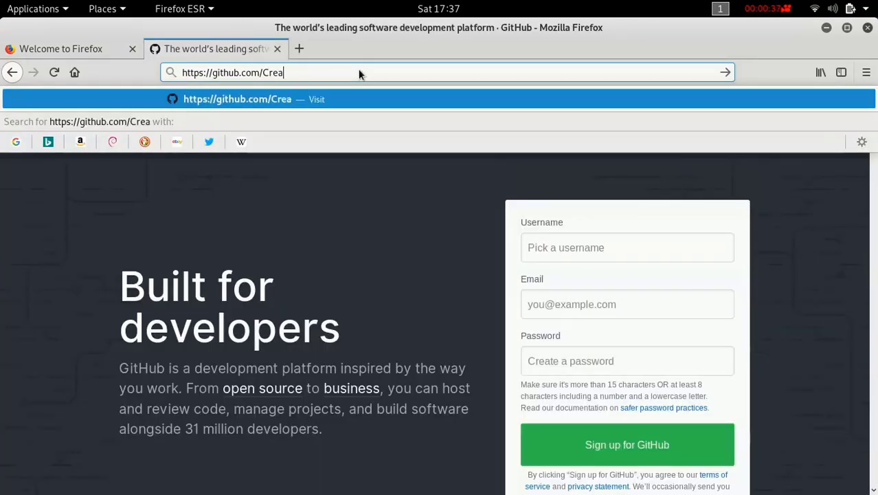
type("tor")
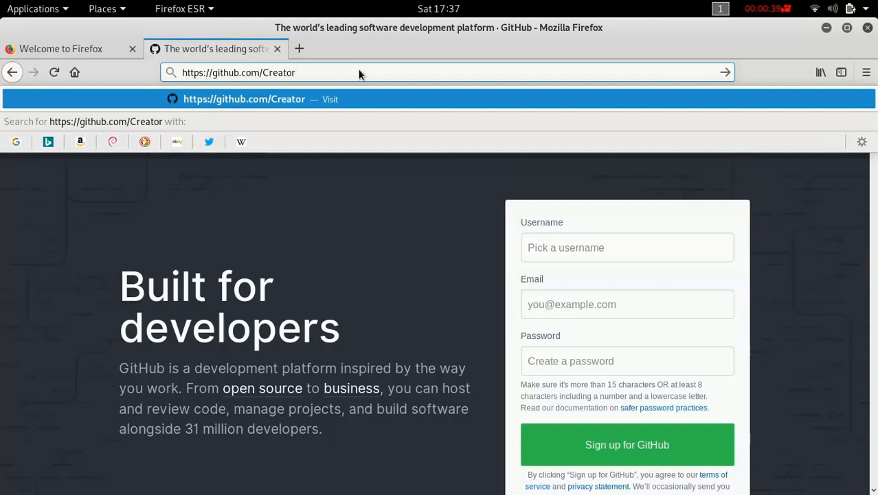
type("Ghost")
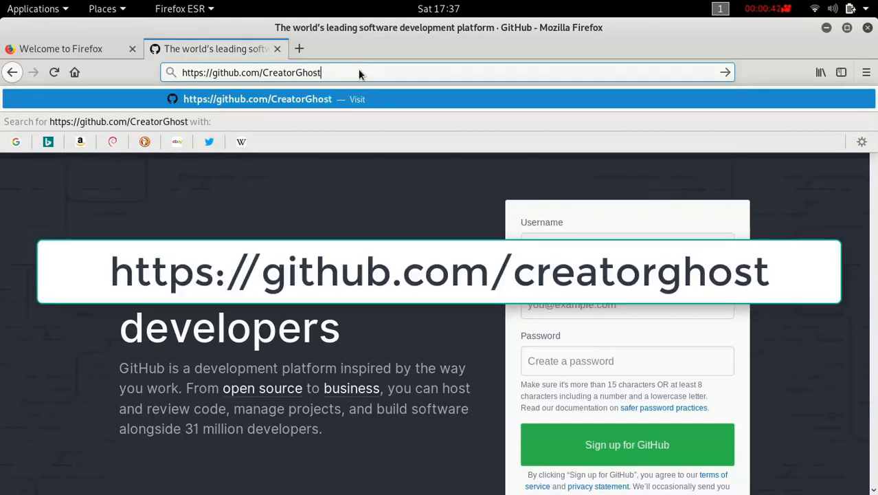
key("Return")
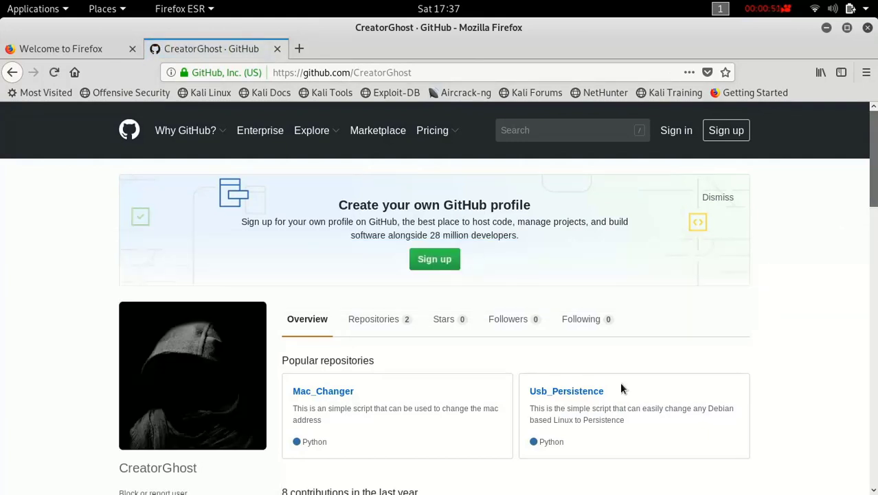
Step: Open the Usb_Persistence repository from the CreatorGhost GitHub profile
left_click(571, 396)
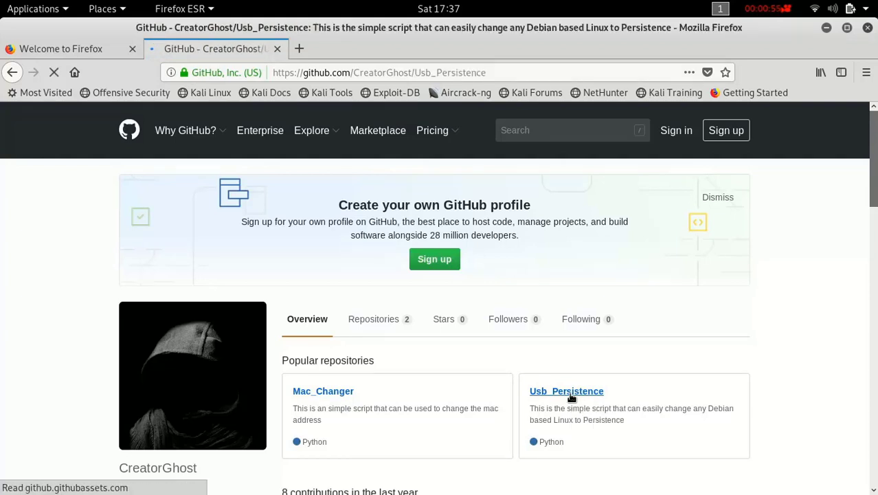
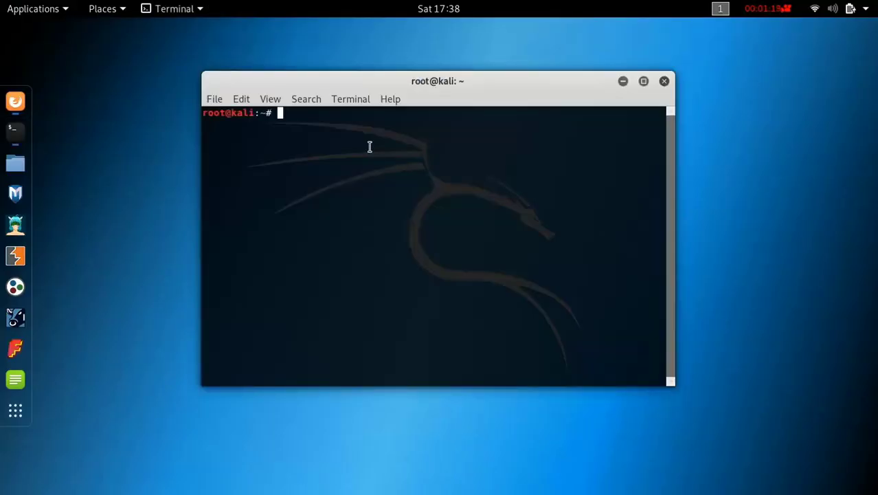
Step: List all disks and their partitions in Terminal with the command fdisk -l
type("fdisk -l")
key("Return")
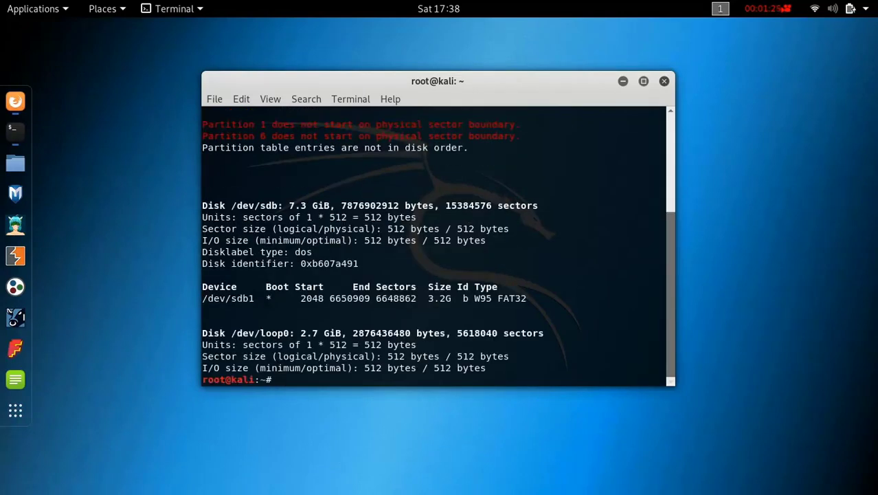
Step: Search the installed applications for "gp" and launch GParted
left_click(16, 412)
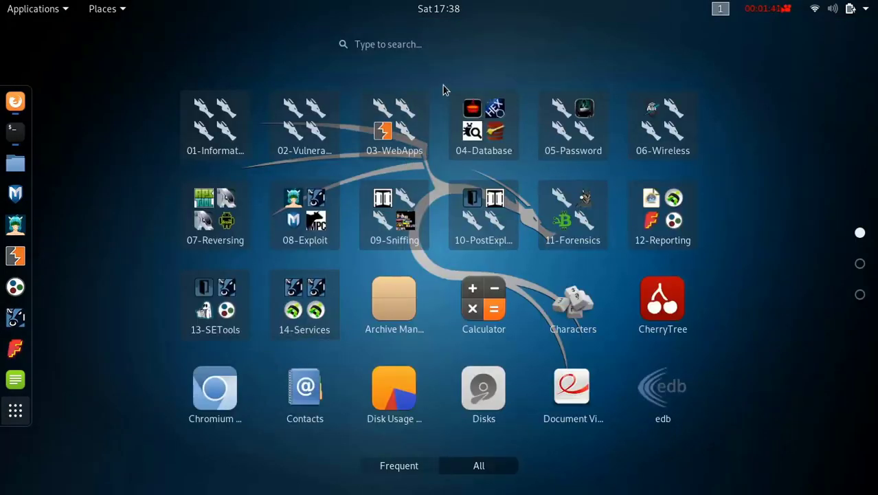
left_click(433, 41)
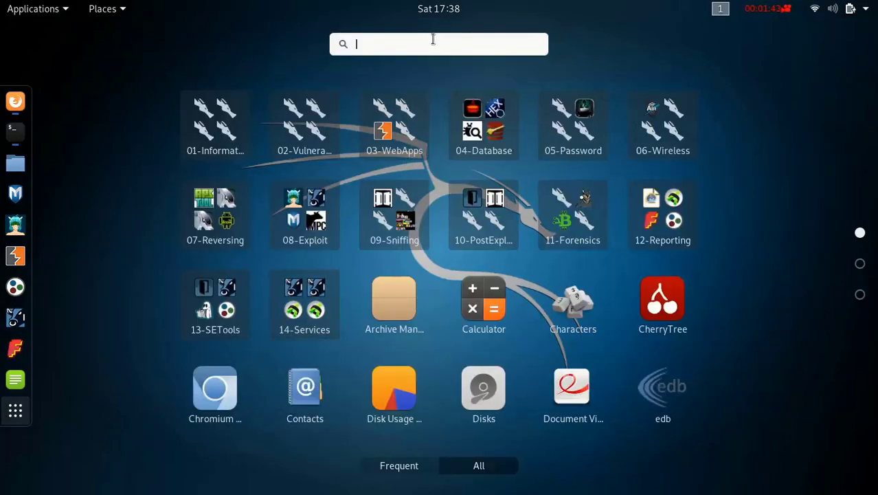
type("gp")
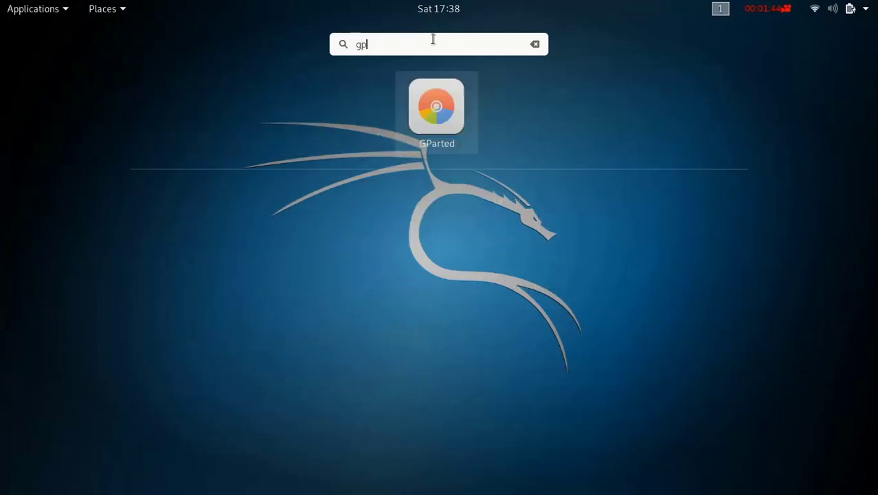
left_click(414, 93)
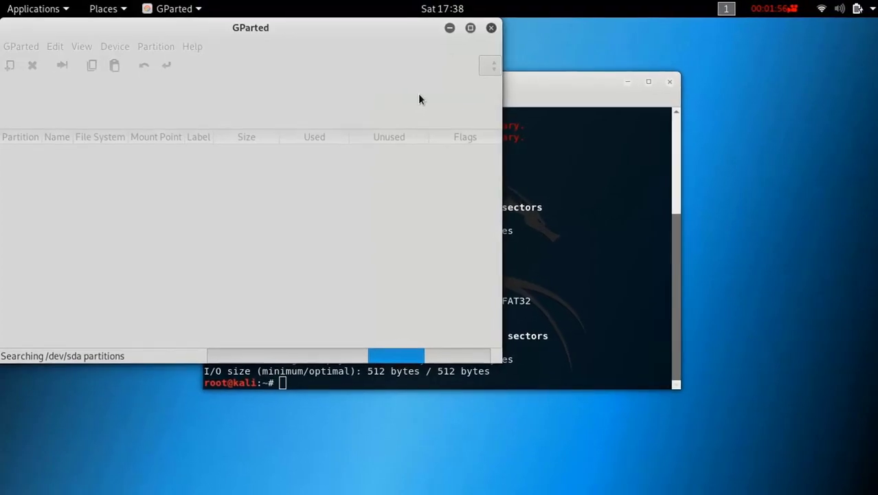